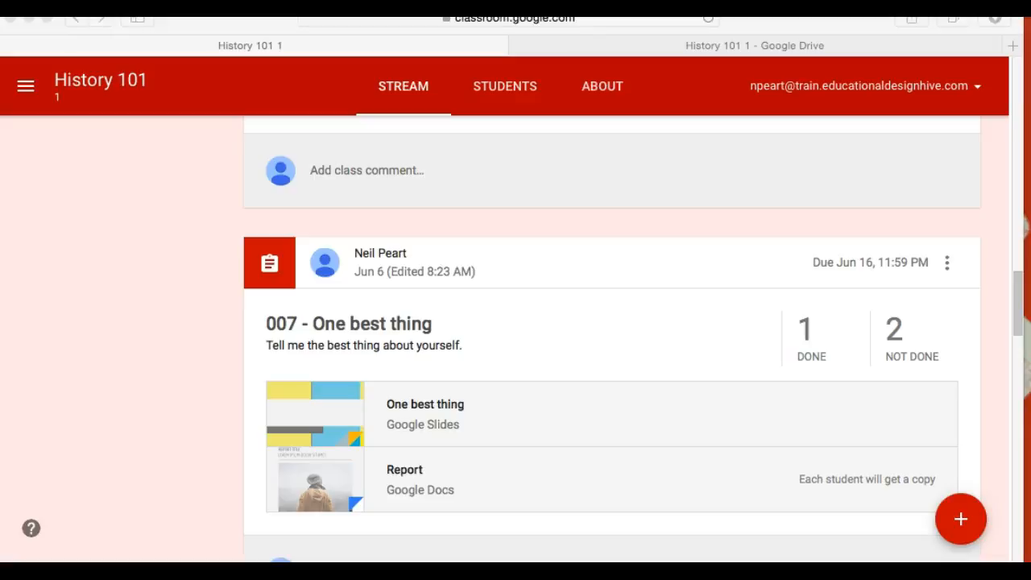
Open the student work page of the "007 - One best thing" assignment and review each student's submission status
{"action": "left_click", "coordinate": [480, 329]}
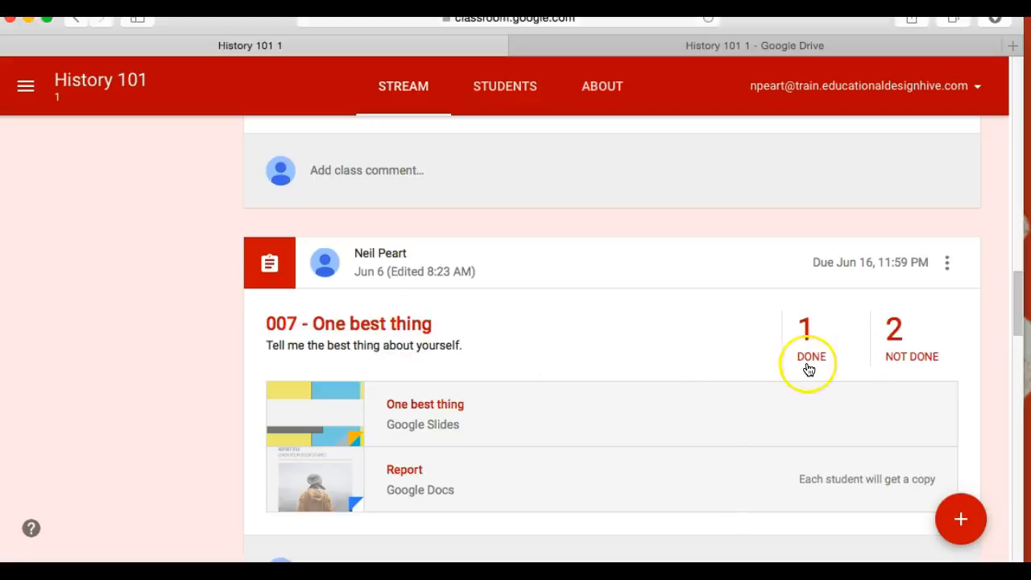
{"action": "left_click", "coordinate": [315, 325]}
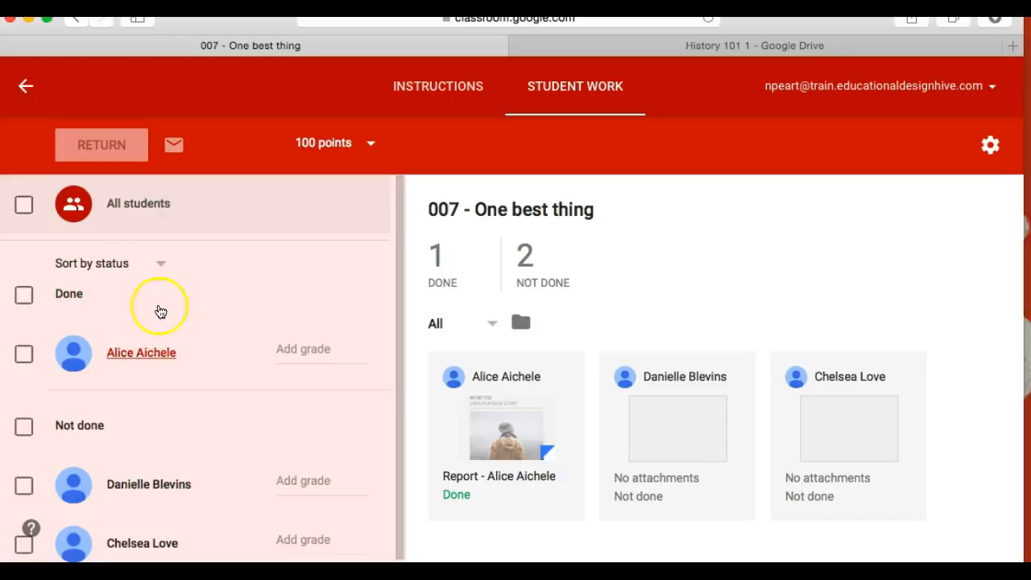
{"action": "scroll", "coordinate": [157, 415], "scroll_direction": "down", "scroll_amount": 1}
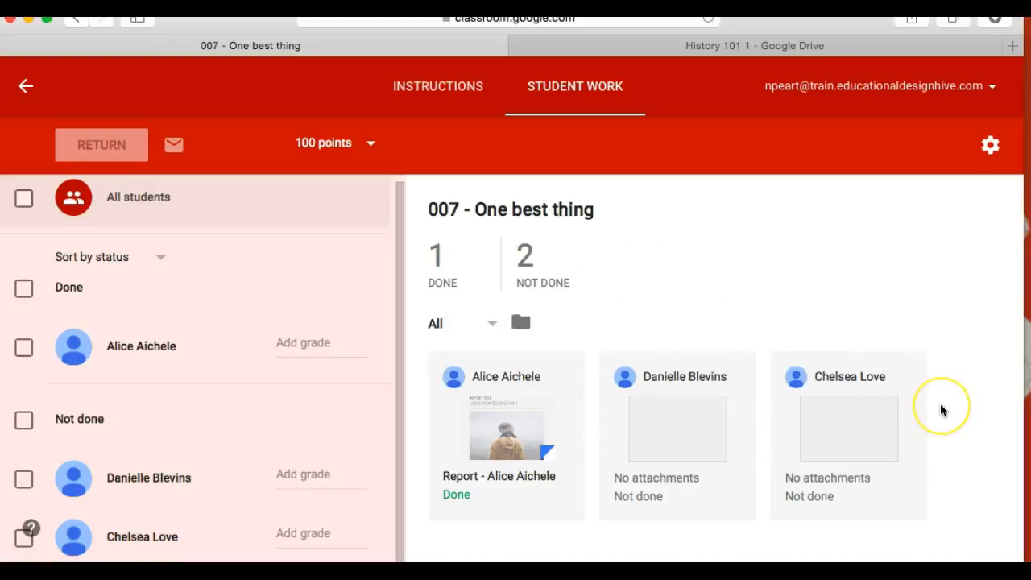
{"action": "left_click", "coordinate": [506, 476]}
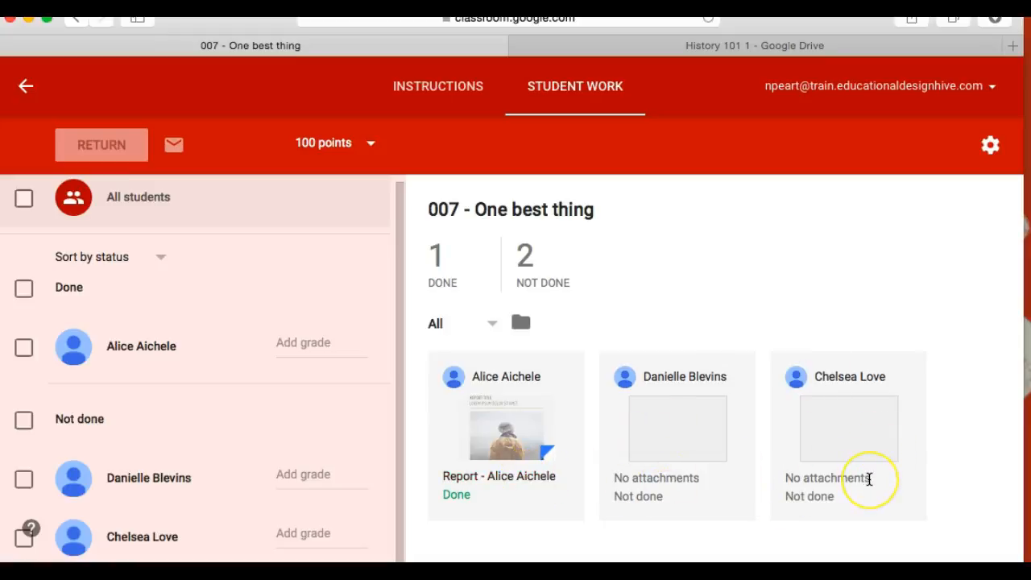
{"action": "left_click", "coordinate": [605, 522]}
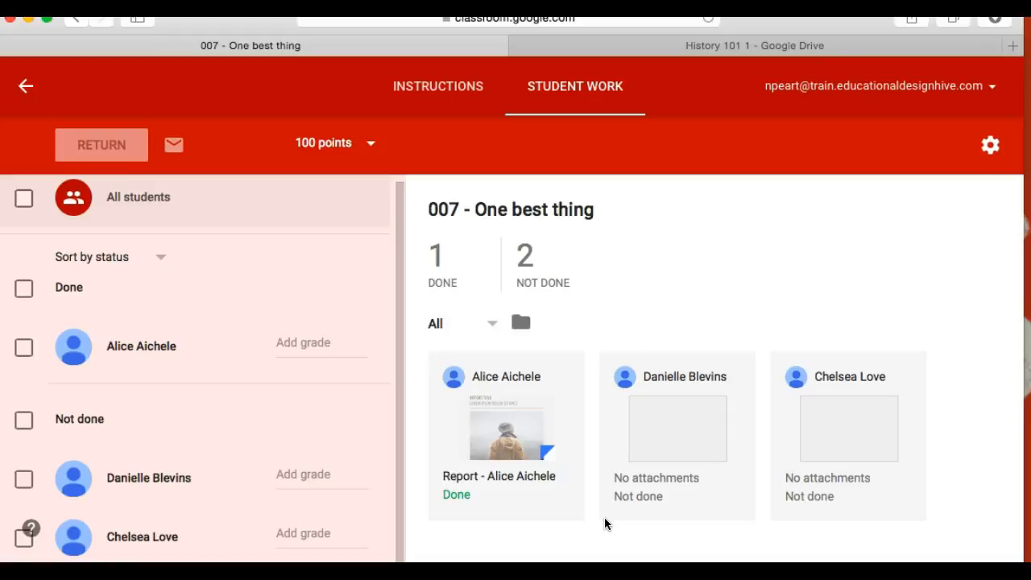
View the assignment's submitted files in its Google Drive folder and go back to the student work page in Classroom
{"action": "scroll", "coordinate": [606, 523], "scroll_direction": "down", "scroll_amount": 1}
{"action": "left_click", "coordinate": [522, 324]}
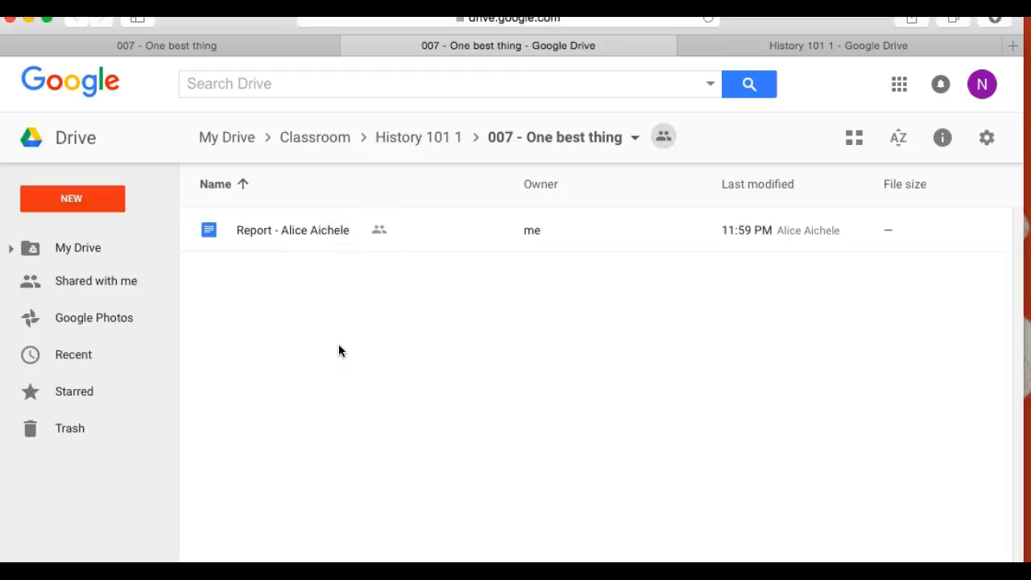
{"action": "left_click", "coordinate": [253, 43]}
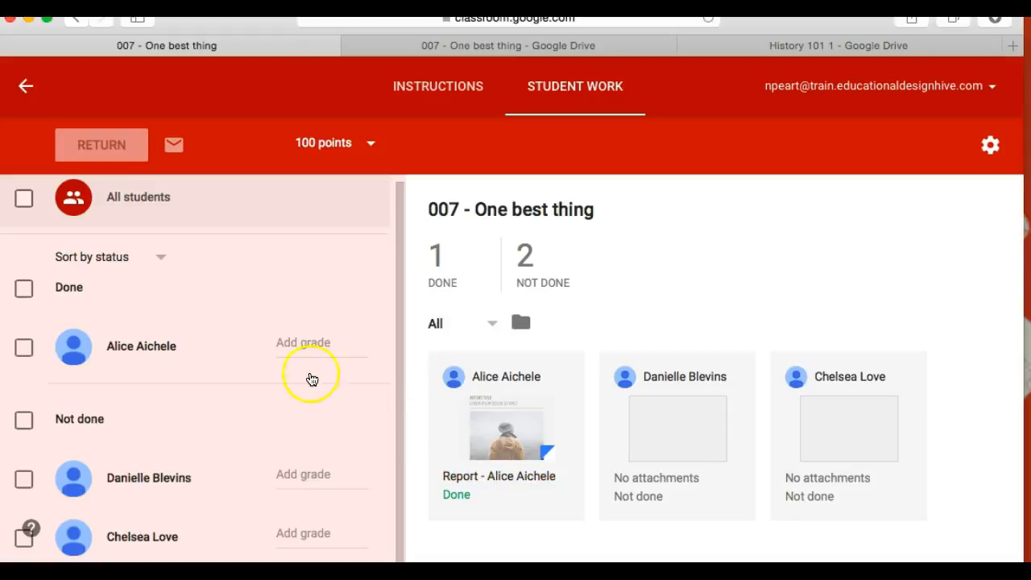
Keep the assignment at 100 points and enter a grade of 96 for the student listed under Done
{"action": "left_click", "coordinate": [331, 145]}
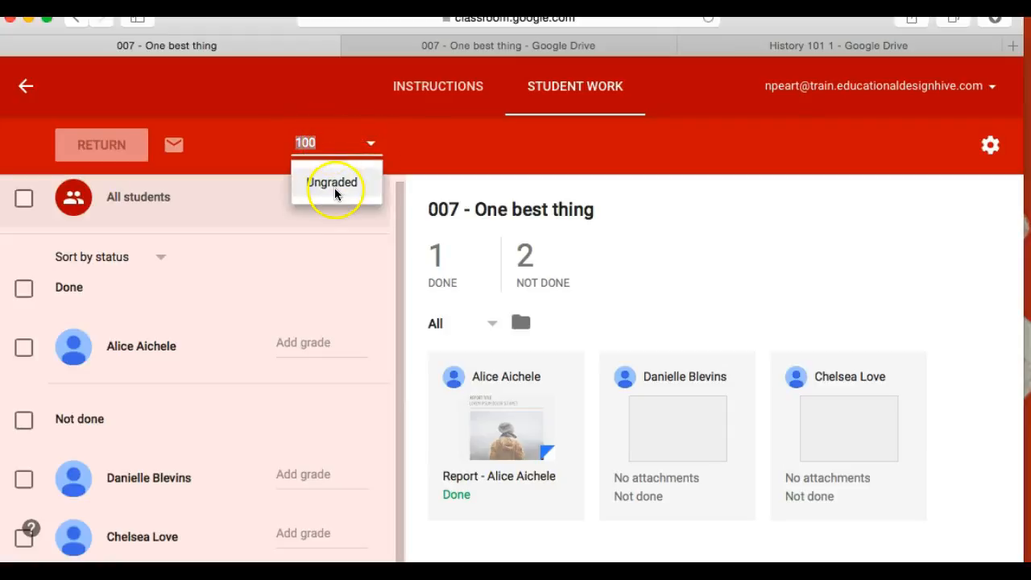
{"action": "left_click", "coordinate": [309, 340]}
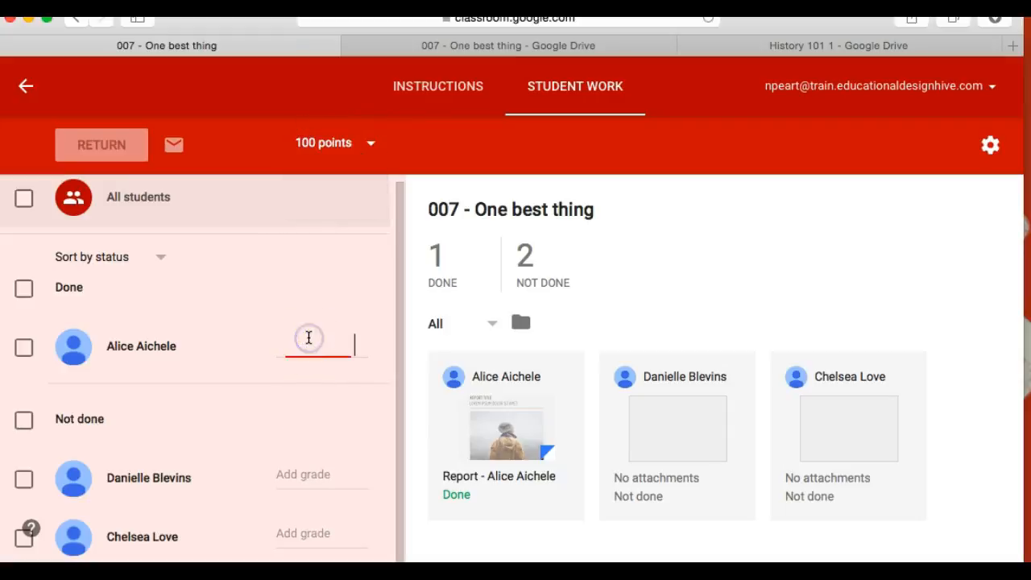
{"action": "type", "text": "96"}
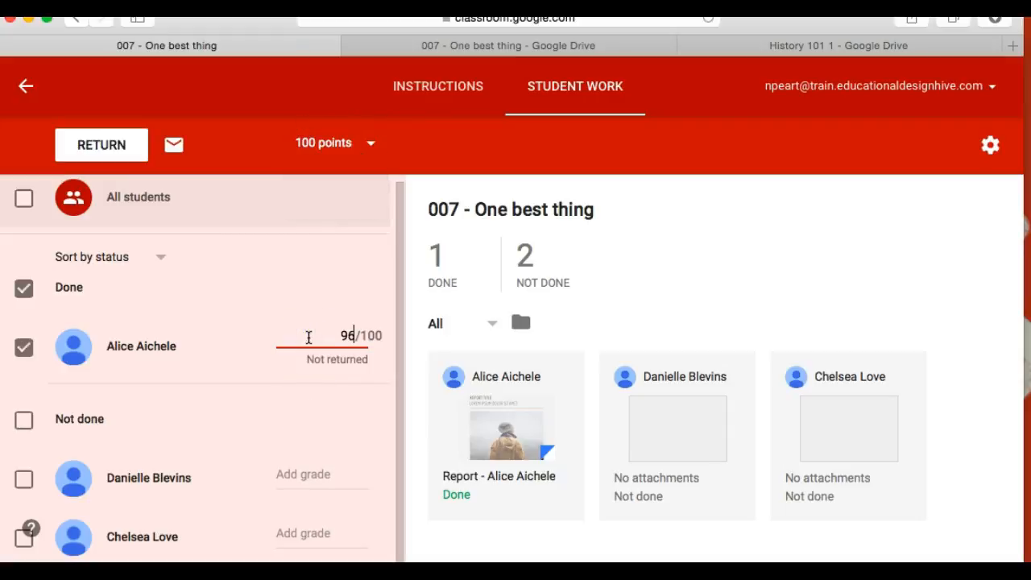
{"action": "key", "text": "Return"}
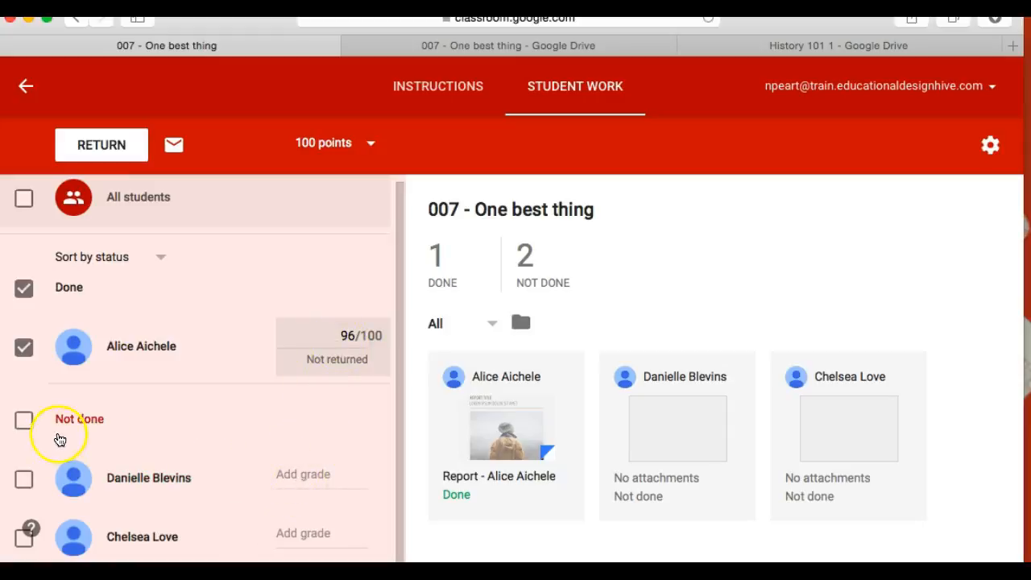
Enter a grade of 0 for each of the two students listed under Not done
{"action": "left_click", "coordinate": [294, 478]}
{"action": "type", "text": "0"}
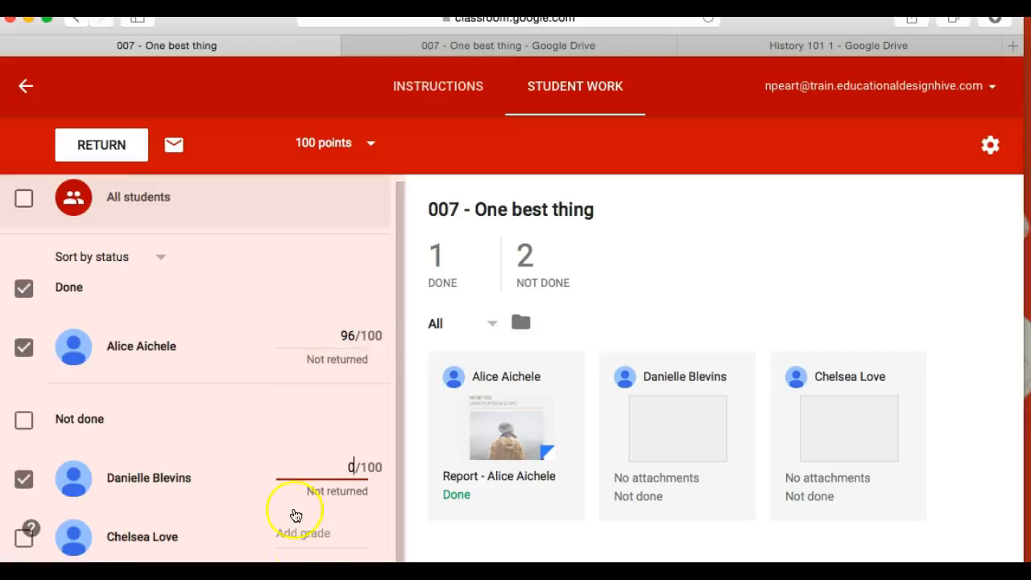
{"action": "left_click", "coordinate": [328, 535]}
{"action": "type", "text": "0"}
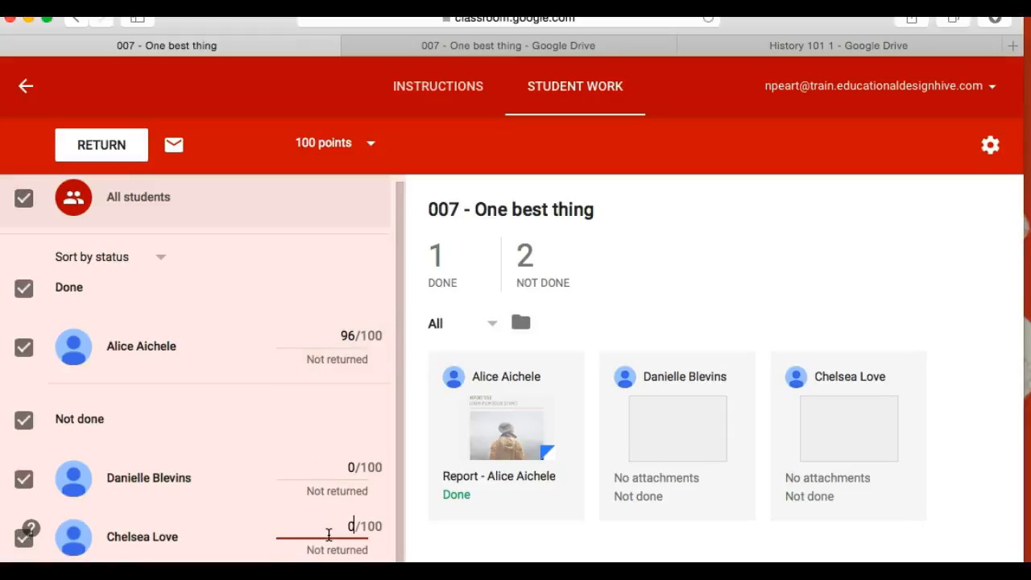
{"action": "scroll", "coordinate": [322, 454], "scroll_direction": "down", "scroll_amount": 1}
{"action": "scroll", "coordinate": [322, 454], "scroll_direction": "up", "scroll_amount": 1}
{"action": "scroll", "coordinate": [322, 455], "scroll_direction": "down", "scroll_amount": 1}
{"action": "scroll", "coordinate": [323, 454], "scroll_direction": "up", "scroll_amount": 1}
Look over the grade export options for copying to Google Sheets and downloading as CSV, and close them without exporting
{"action": "left_click", "coordinate": [991, 148]}
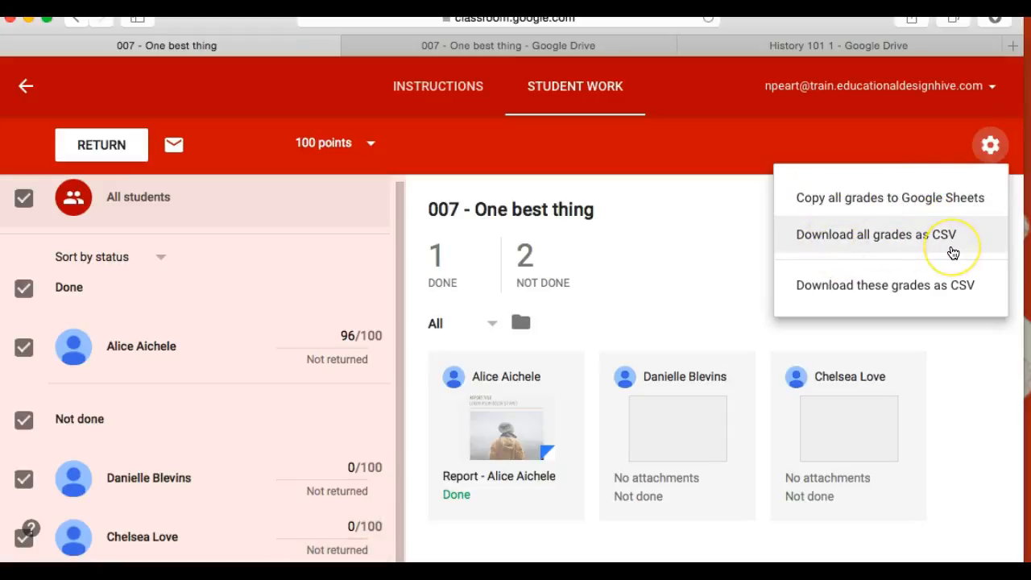
{"action": "left_click", "coordinate": [879, 243]}
{"action": "left_click", "coordinate": [862, 294]}
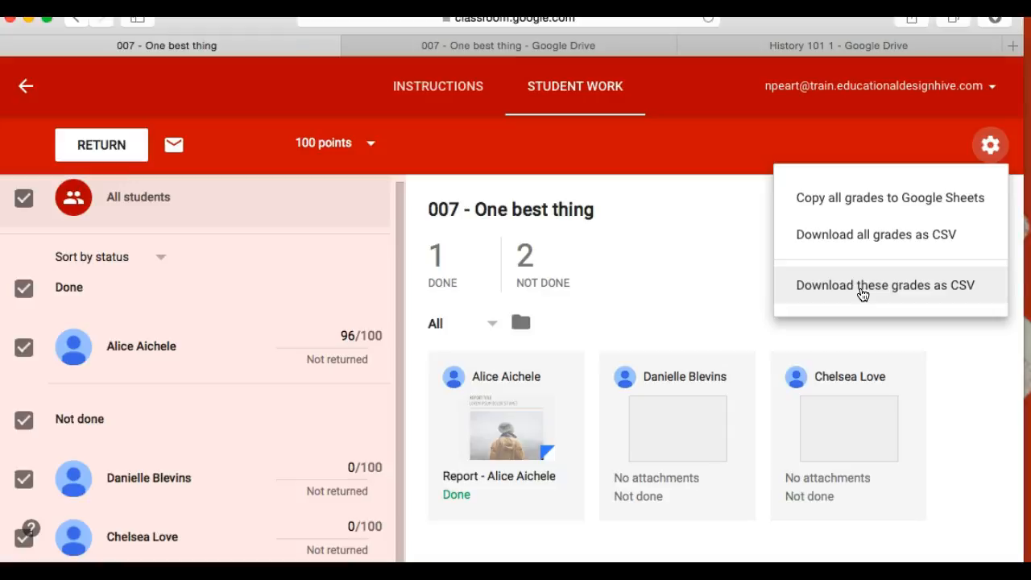
{"action": "left_click", "coordinate": [436, 157]}
{"action": "left_click", "coordinate": [345, 143]}
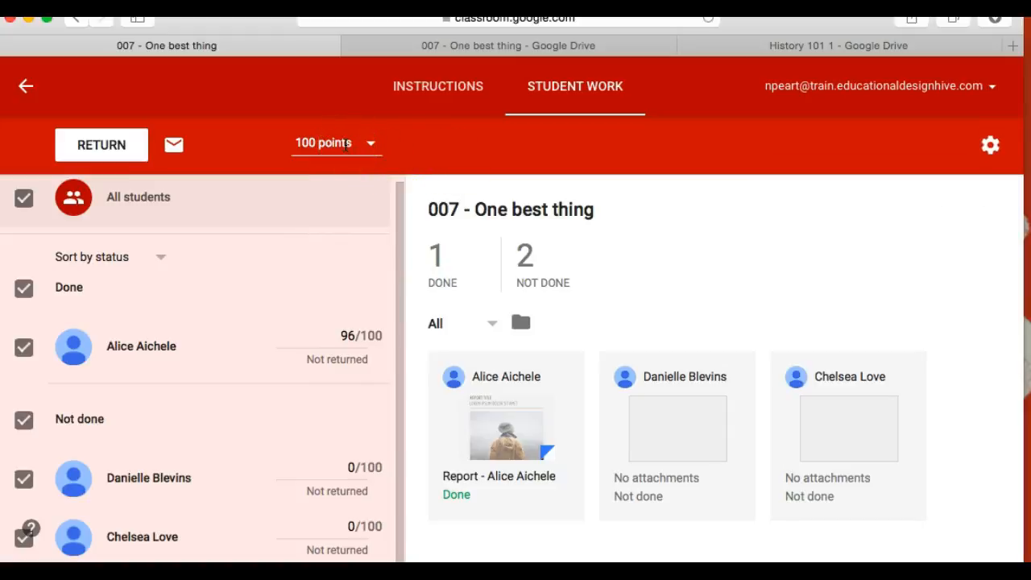
{"action": "left_click", "coordinate": [277, 476]}
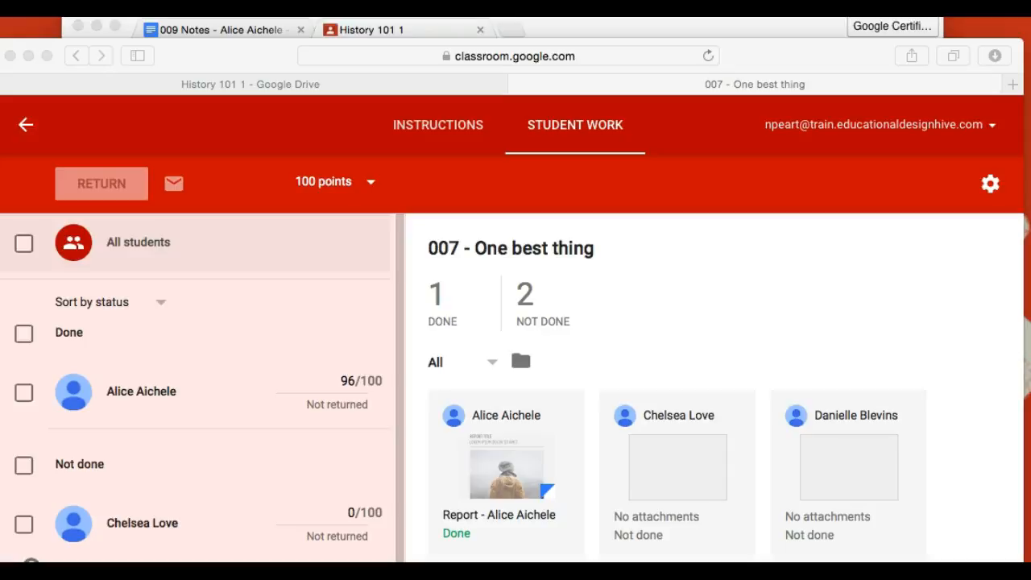
Open the report submitted by the student listed under Done and read through the document
{"action": "left_click", "coordinate": [457, 532]}
{"action": "left_click", "coordinate": [500, 514]}
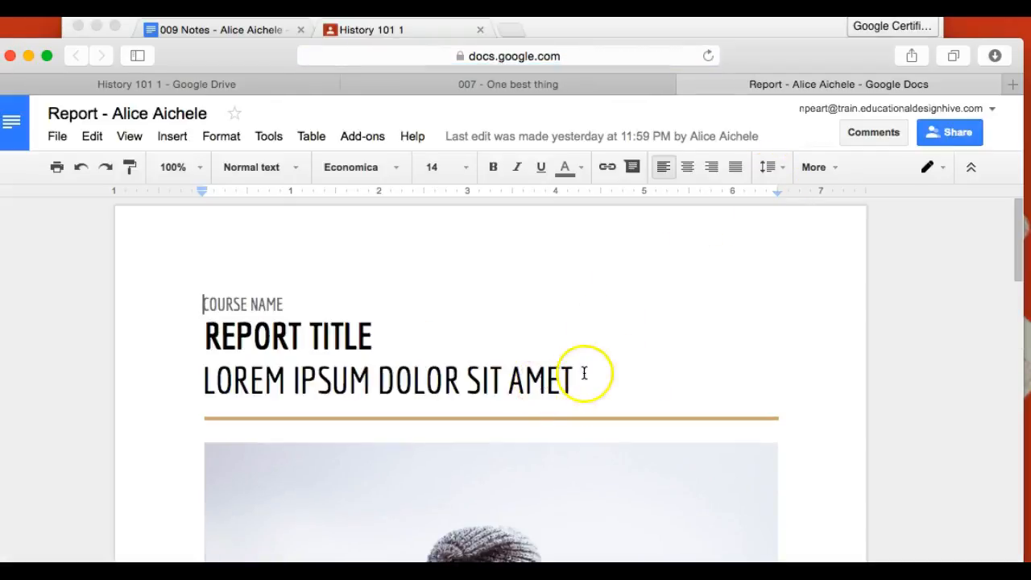
{"action": "left_click", "coordinate": [527, 380]}
{"action": "scroll", "coordinate": [594, 379], "scroll_direction": "down", "scroll_amount": 5}
{"action": "scroll", "coordinate": [594, 379], "scroll_direction": "down", "scroll_amount": 10}
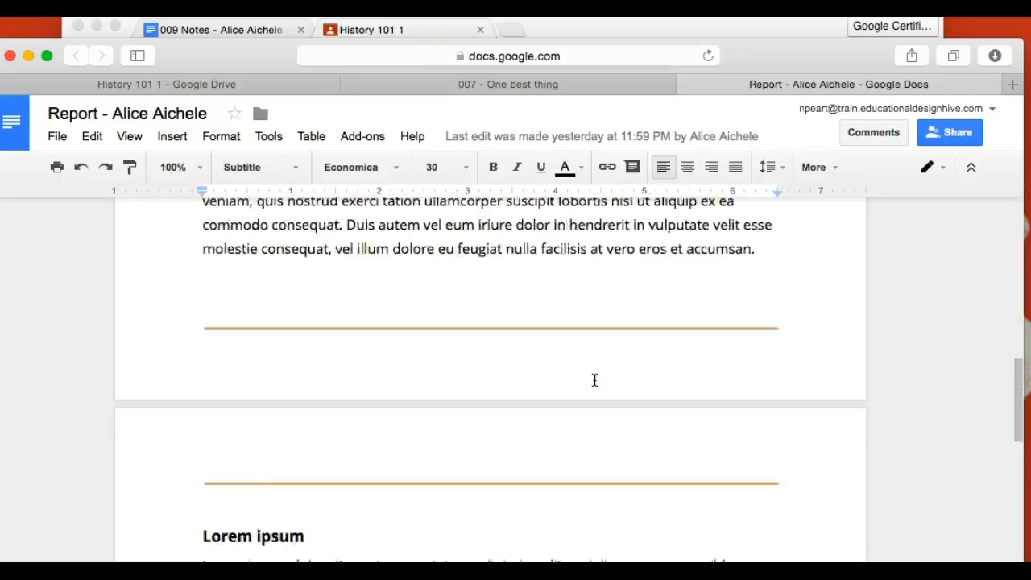
Go back to the assignment's student work page and close the report document
{"action": "left_click", "coordinate": [490, 83]}
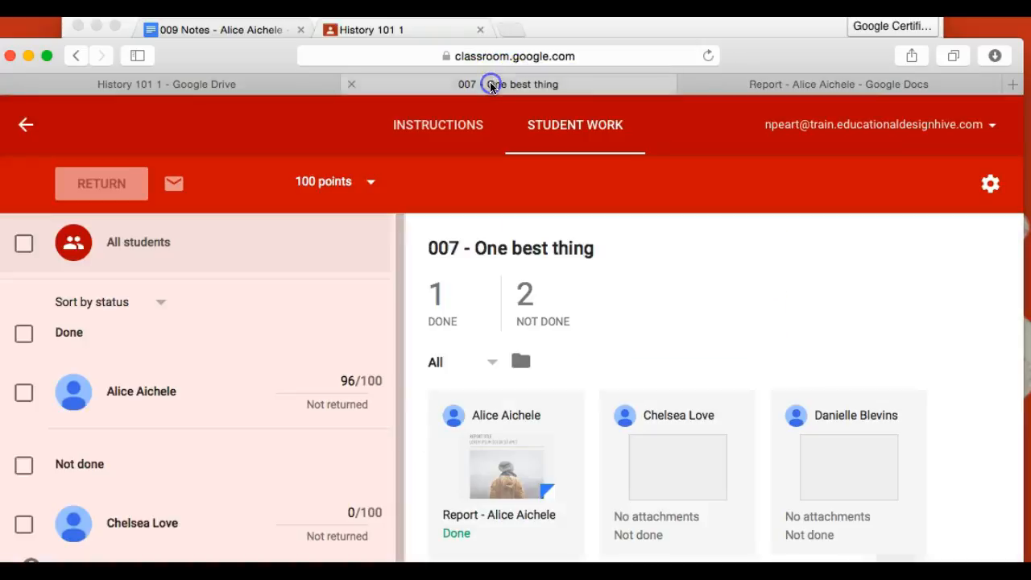
{"action": "scroll", "coordinate": [601, 322], "scroll_direction": "down", "scroll_amount": 1}
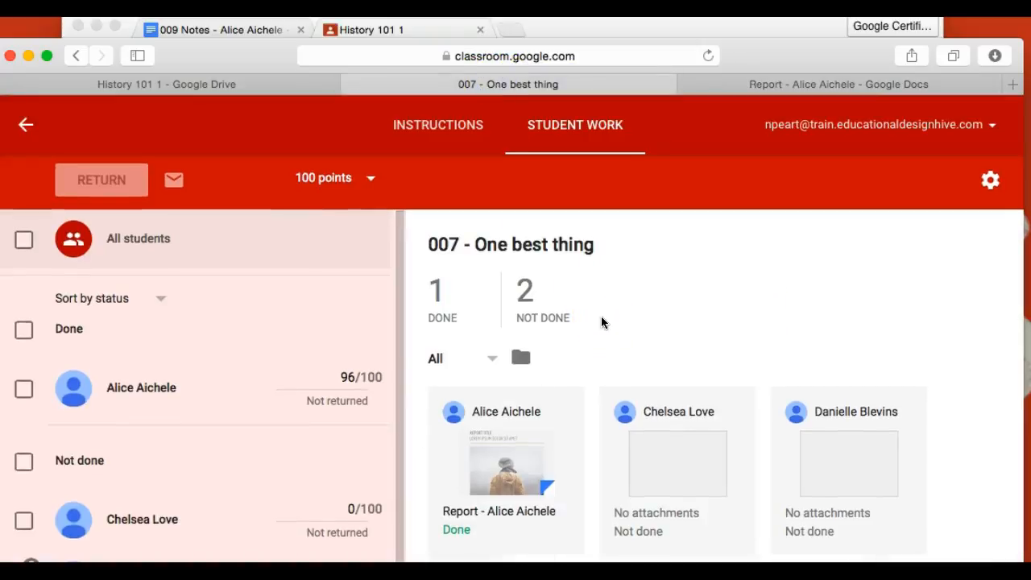
{"action": "scroll", "coordinate": [601, 322], "scroll_direction": "up", "scroll_amount": 1}
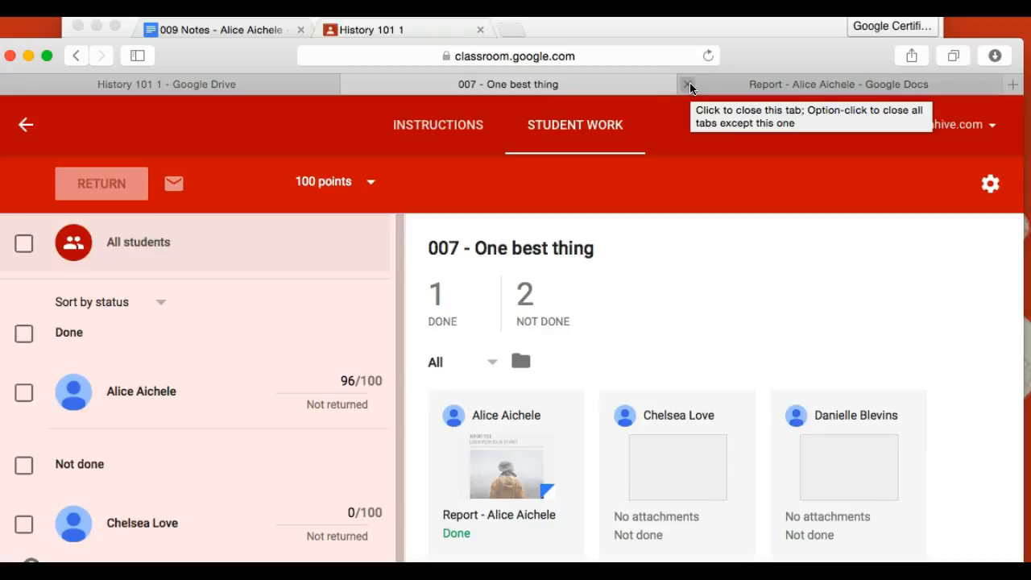
{"action": "left_click", "coordinate": [688, 85]}
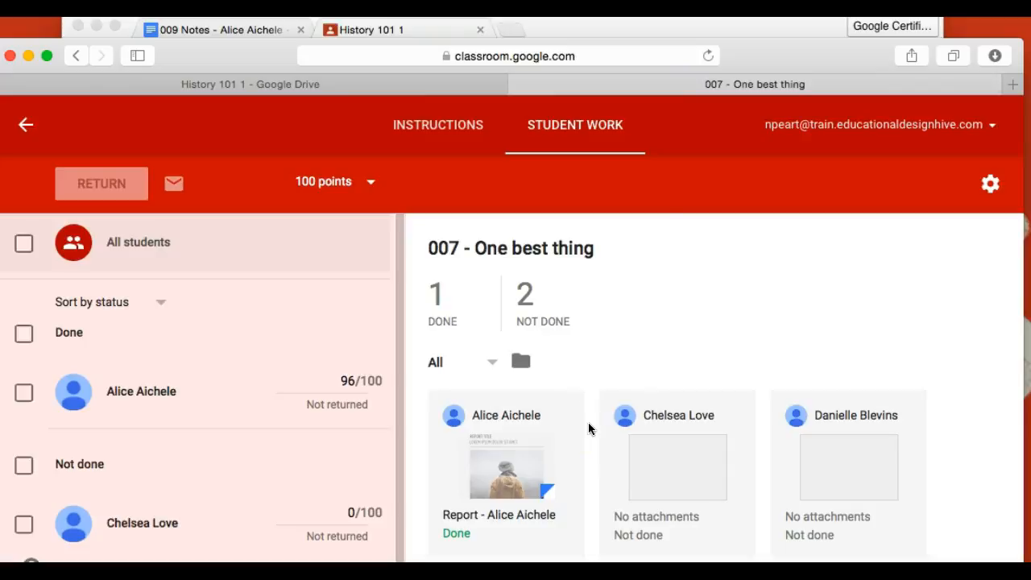
Return the work of the student listed under Done with the private comment "Take a minute and fix this please."
{"action": "left_click", "coordinate": [24, 395]}
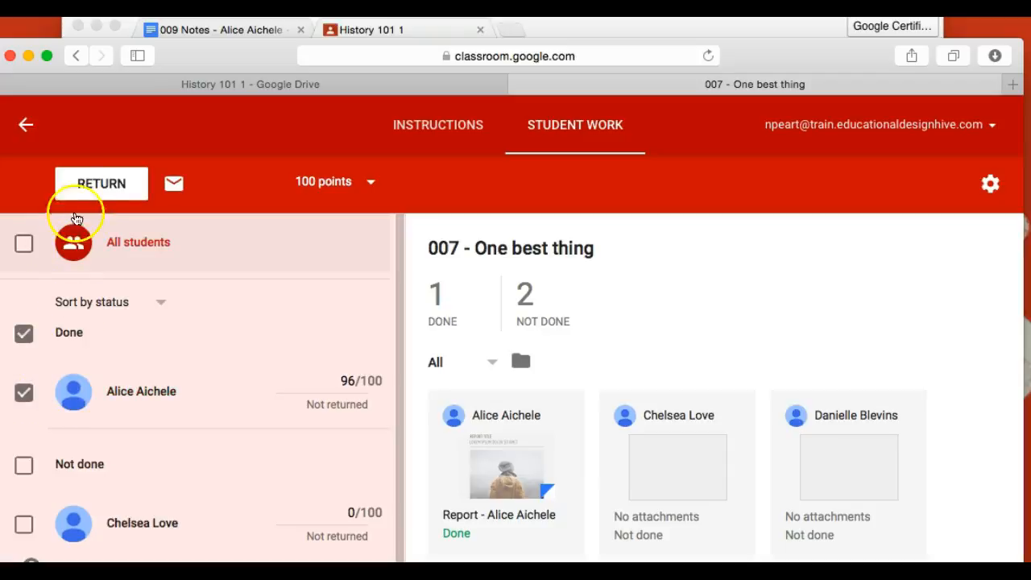
{"action": "left_click", "coordinate": [88, 187]}
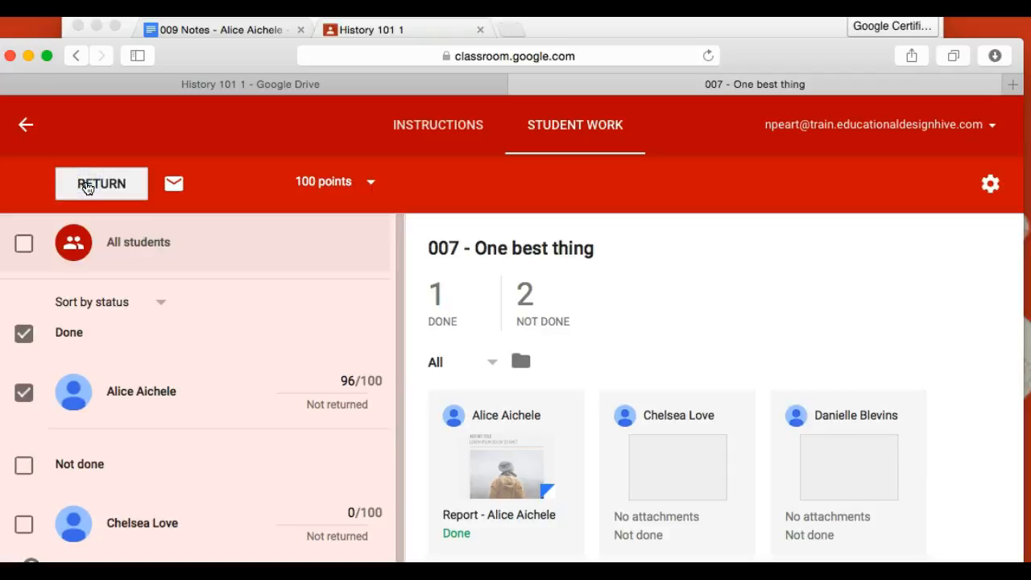
{"action": "left_click", "coordinate": [109, 190]}
{"action": "left_click", "coordinate": [621, 436]}
{"action": "left_click", "coordinate": [458, 350]}
{"action": "type", "text": "Take a minute and f"}
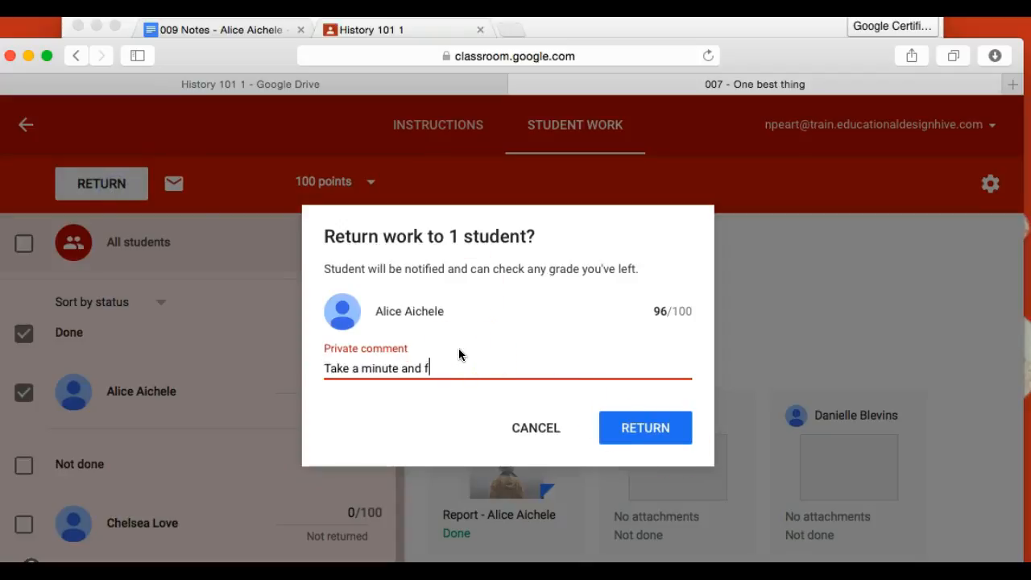
{"action": "type", "text": "ix this please."}
{"action": "left_click", "coordinate": [661, 434]}
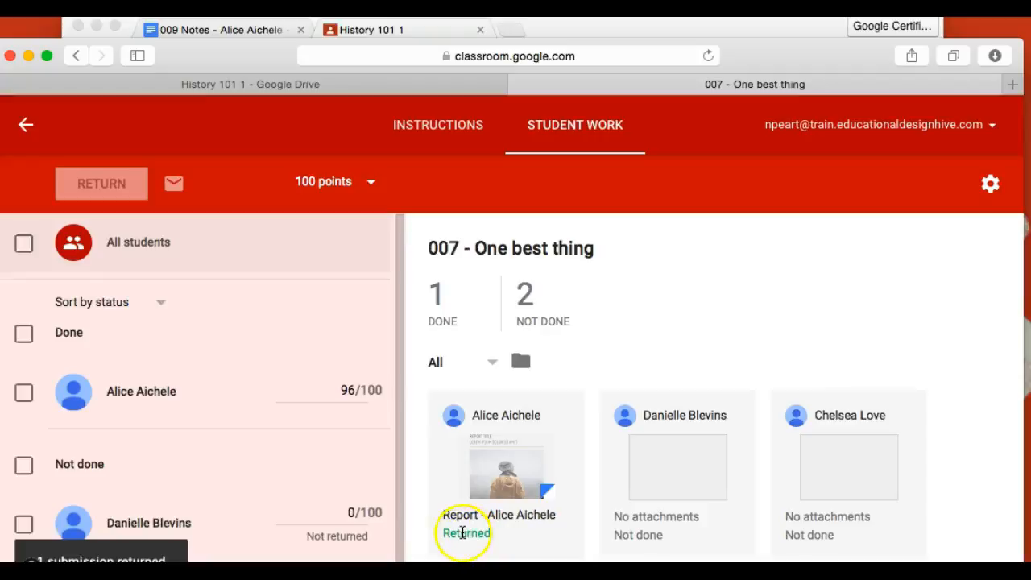
Select all students and return the two unsubmitted assignments with their grades, leaving the private comment empty
{"action": "scroll", "coordinate": [168, 424], "scroll_direction": "down", "scroll_amount": 1}
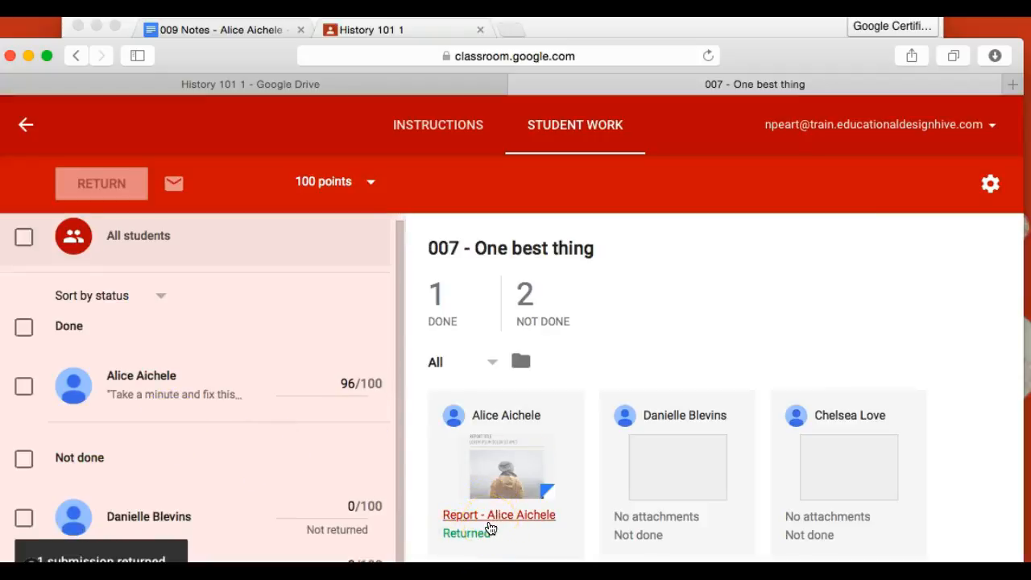
{"action": "scroll", "coordinate": [491, 529], "scroll_direction": "down", "scroll_amount": 1}
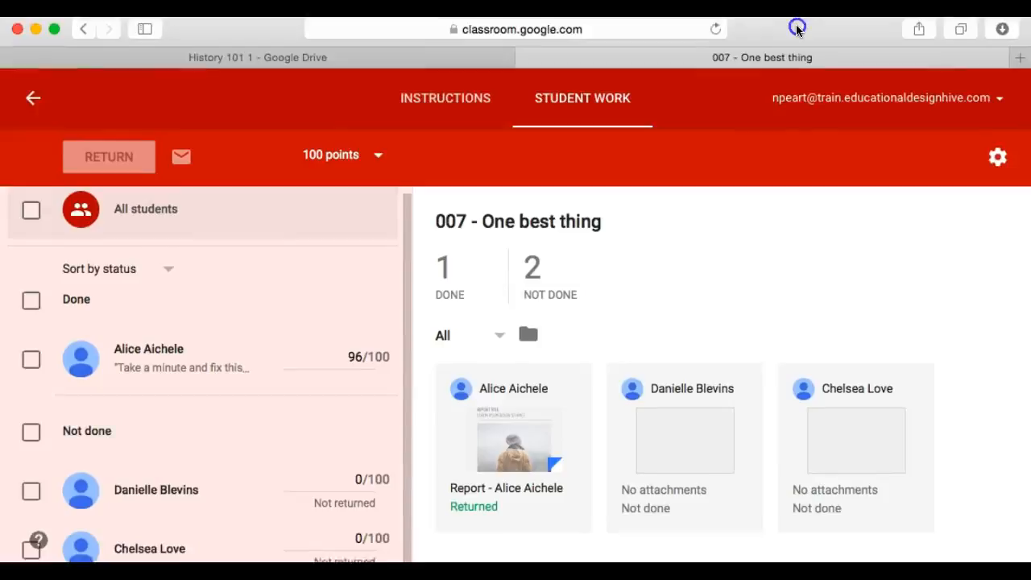
{"action": "scroll", "coordinate": [228, 482], "scroll_direction": "down", "scroll_amount": 1}
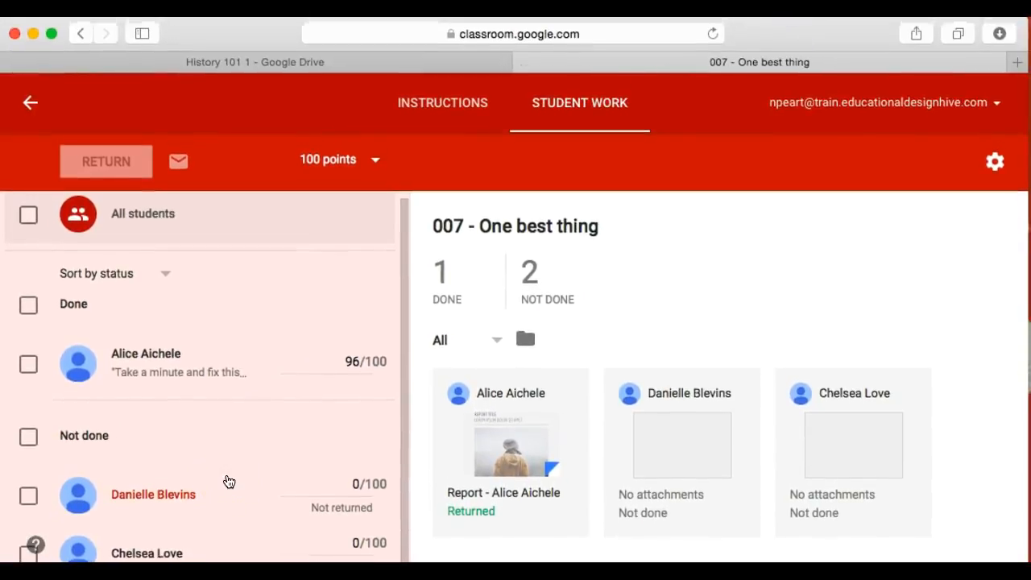
{"action": "left_click", "coordinate": [280, 411]}
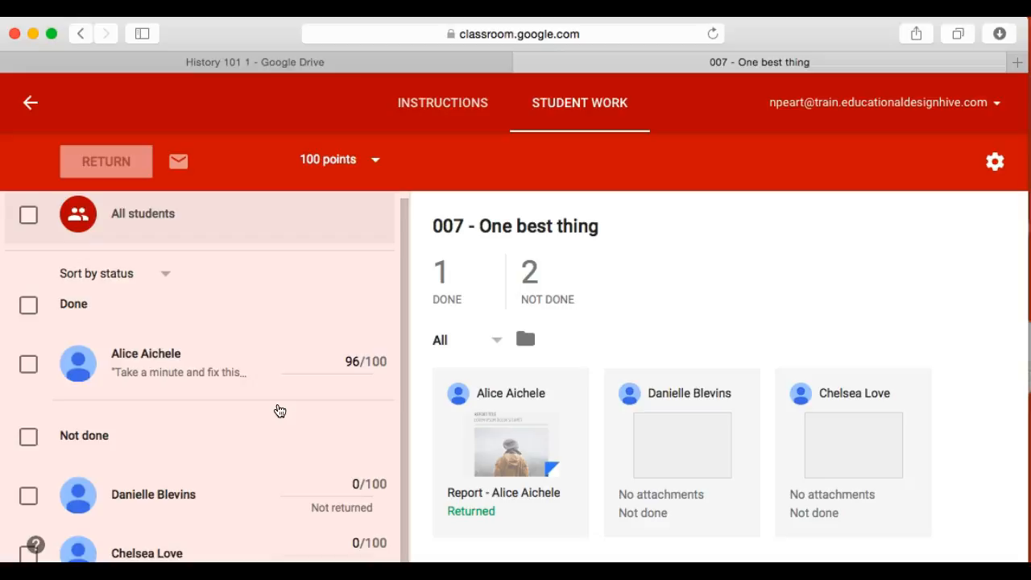
{"action": "left_click", "coordinate": [26, 214]}
{"action": "left_click", "coordinate": [109, 158]}
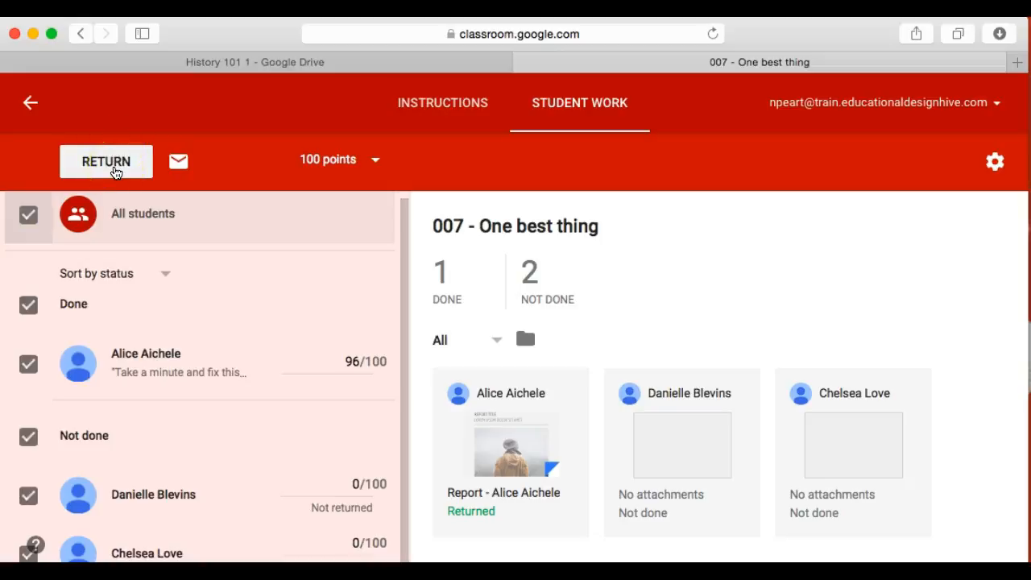
{"action": "left_click", "coordinate": [111, 169]}
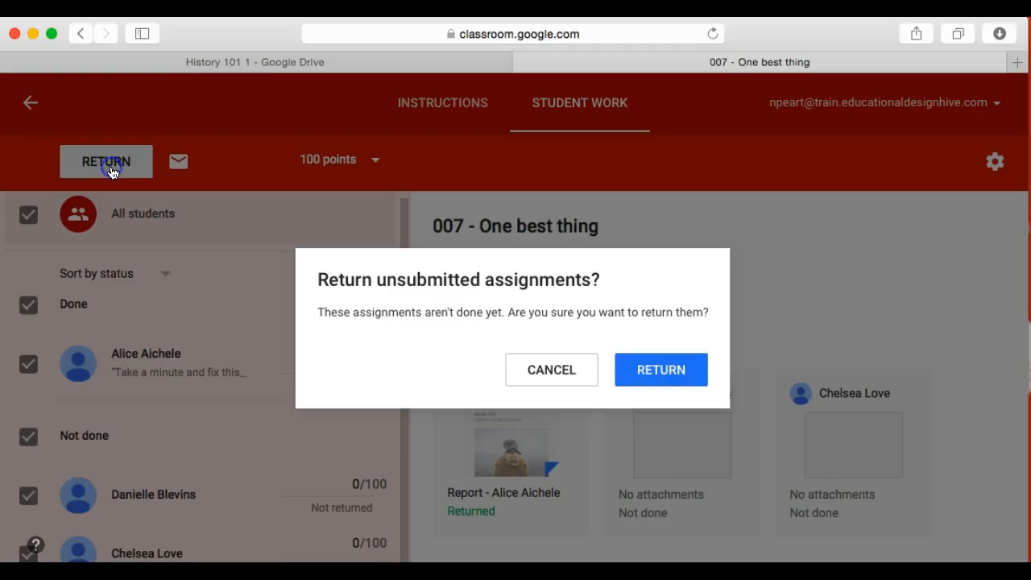
{"action": "left_click", "coordinate": [638, 380]}
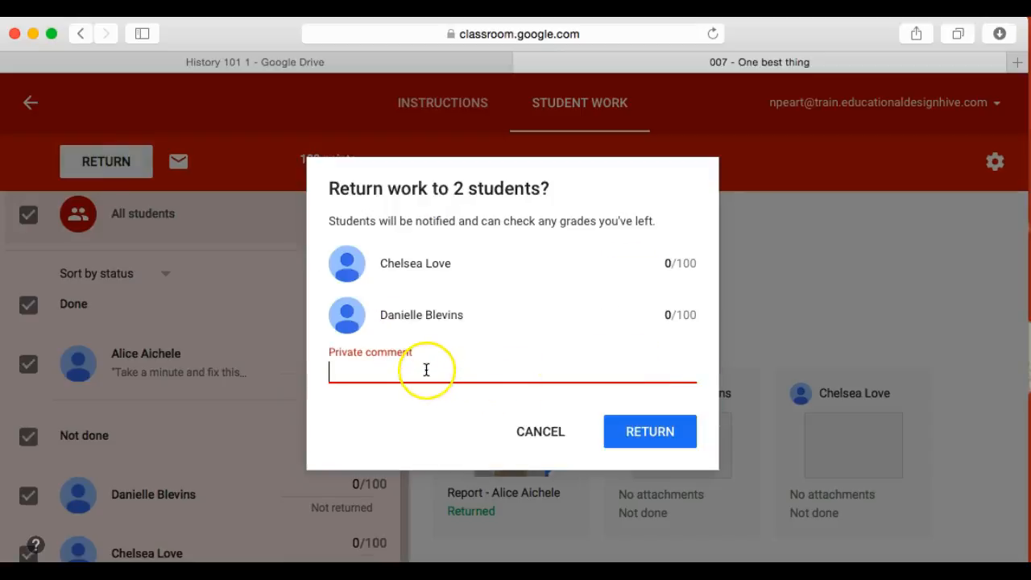
{"action": "left_click", "coordinate": [606, 424]}
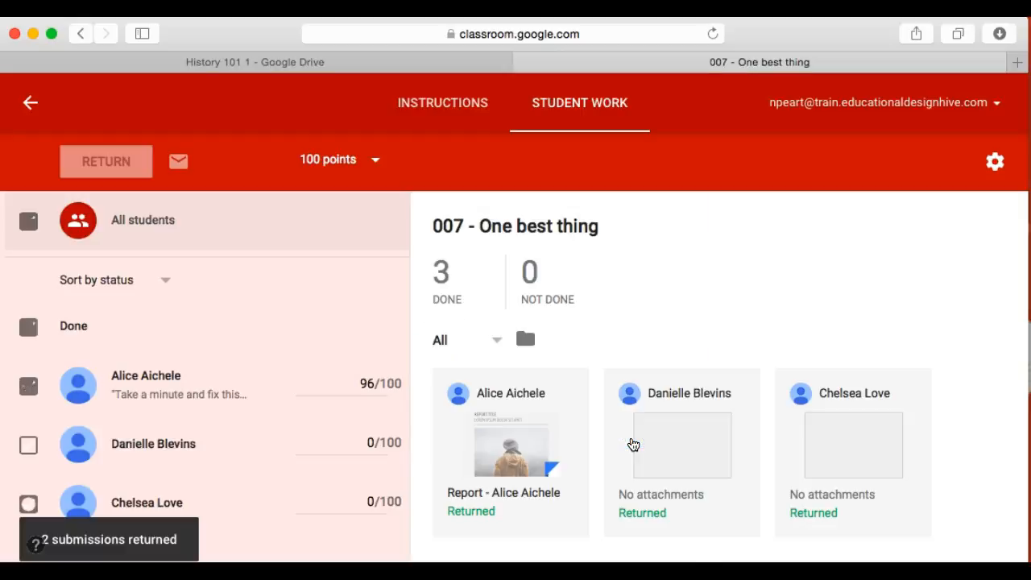